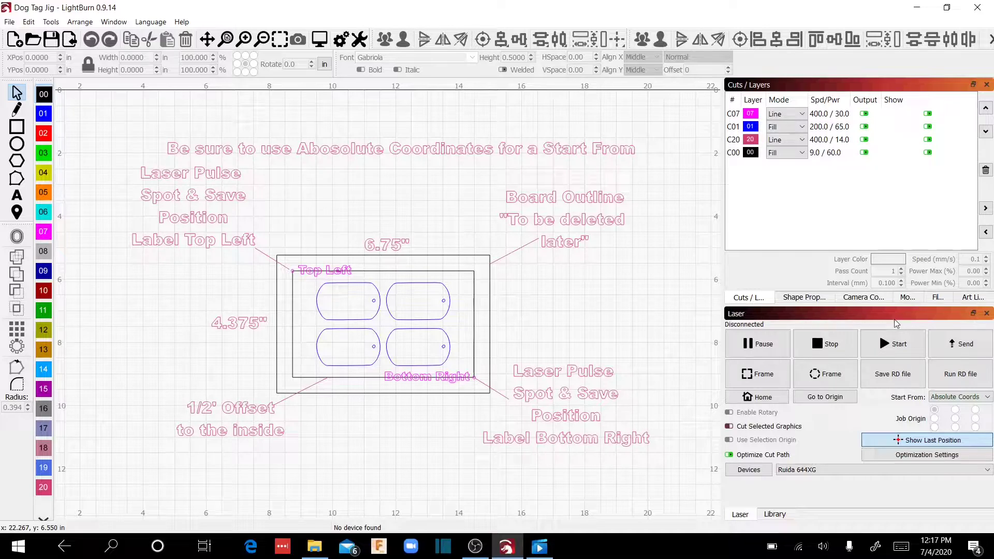
- Show the Move tab's jog and saved-position controls, with Dog Tag Top Left, beside the four tags
left_click(908, 299)
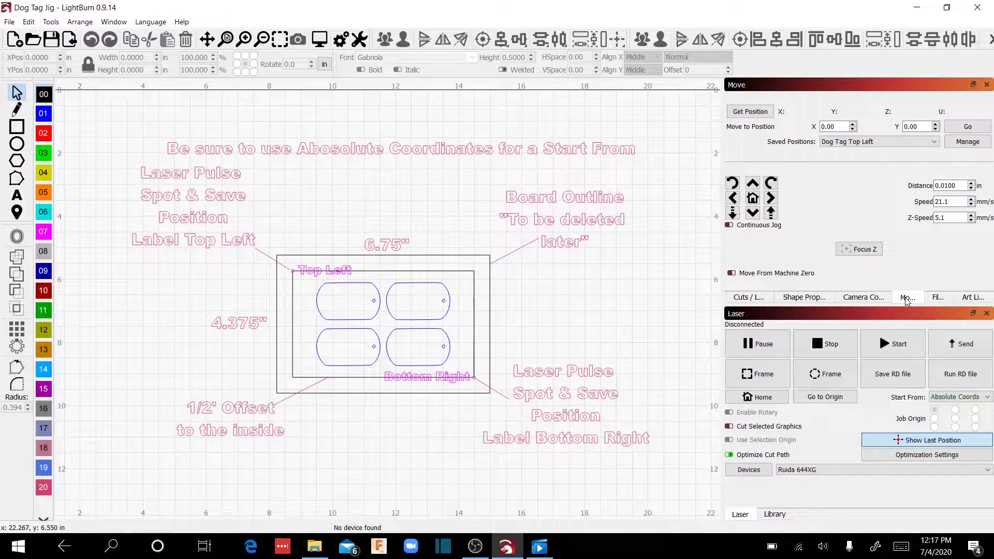
left_click(109, 23)
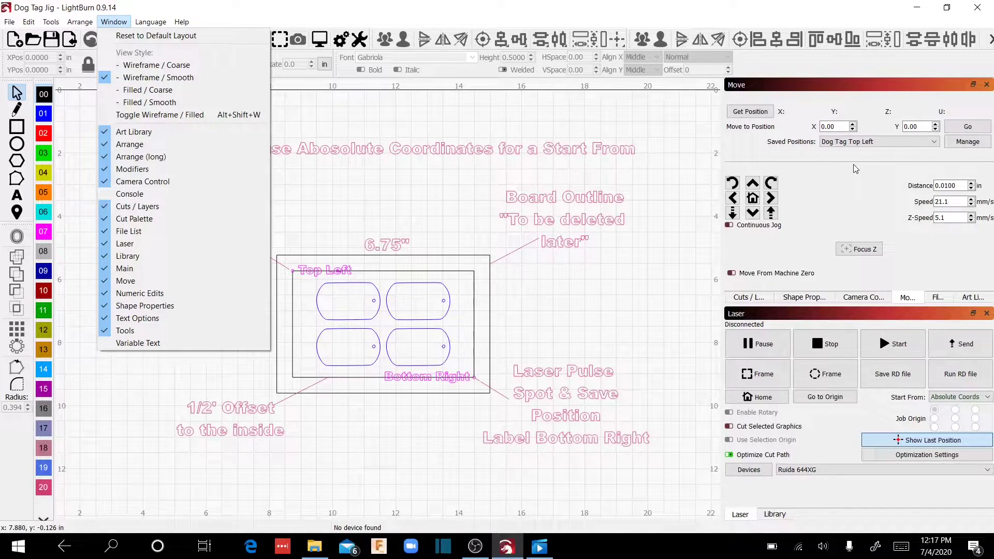
left_click(388, 184)
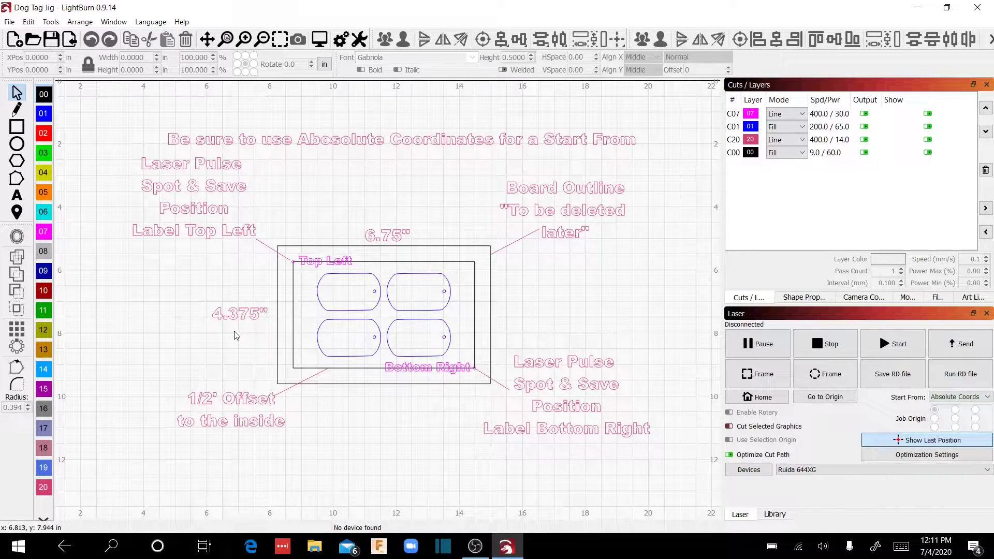
scroll(311, 265, "up", 6)
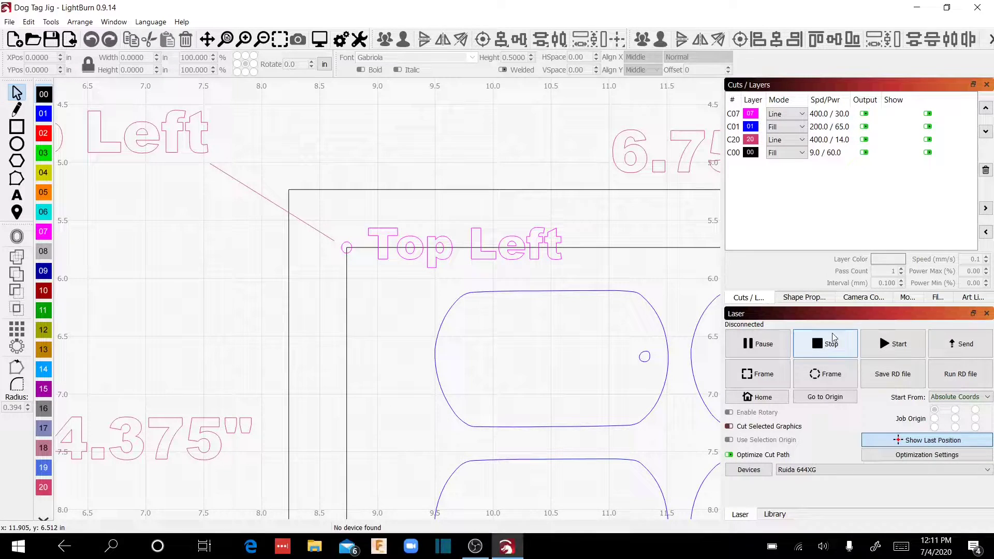
left_click(905, 297)
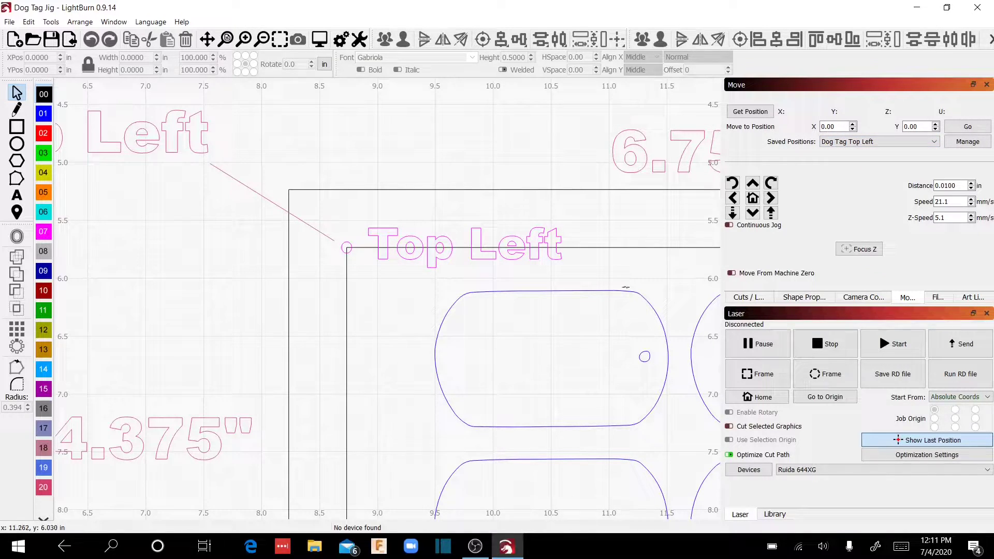
scroll(356, 246, "up", 1)
scroll(356, 246, "down", 3)
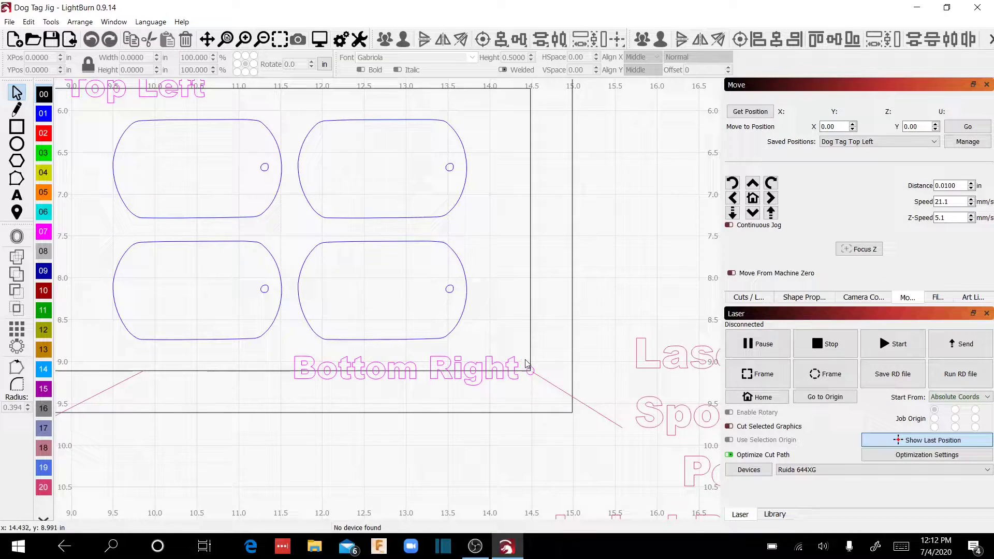
- Pan and zoom out until the whole dog tag jig layout is in view
left_click_drag(530, 371, 680, 470)
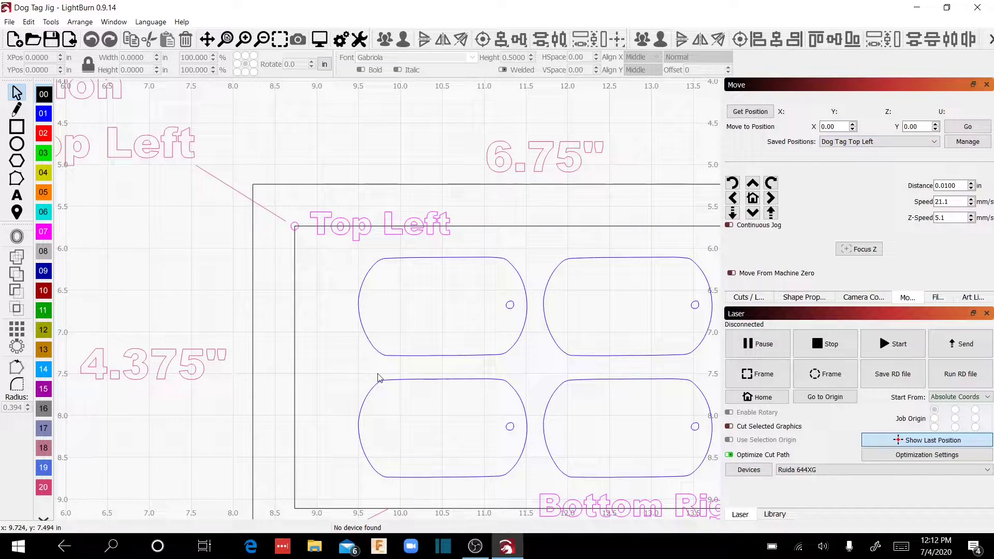
left_click_drag(354, 337, 344, 328)
scroll(344, 328, "down", 3)
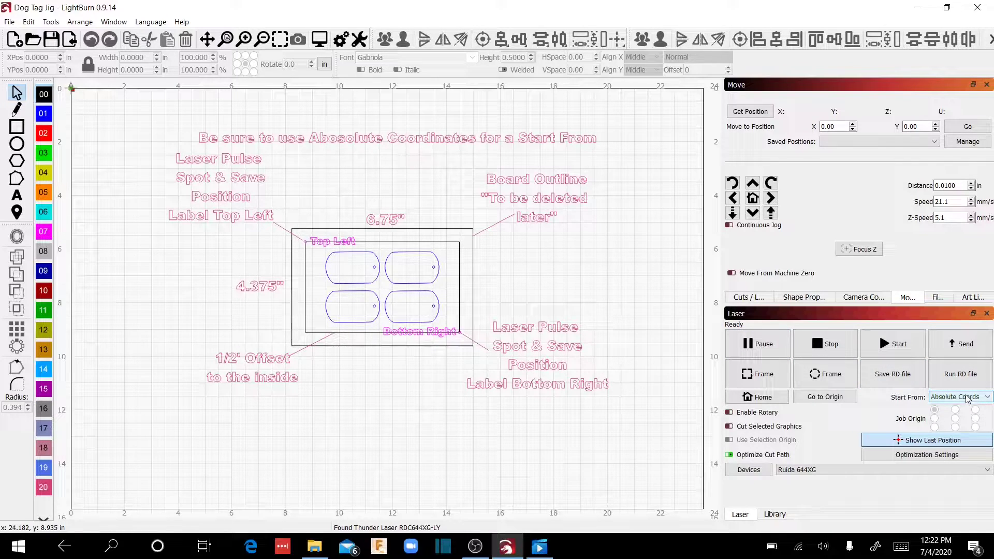
- Zoom out to see the full 24 by 16 bed around the jig layout
scroll(648, 329, "down", 2)
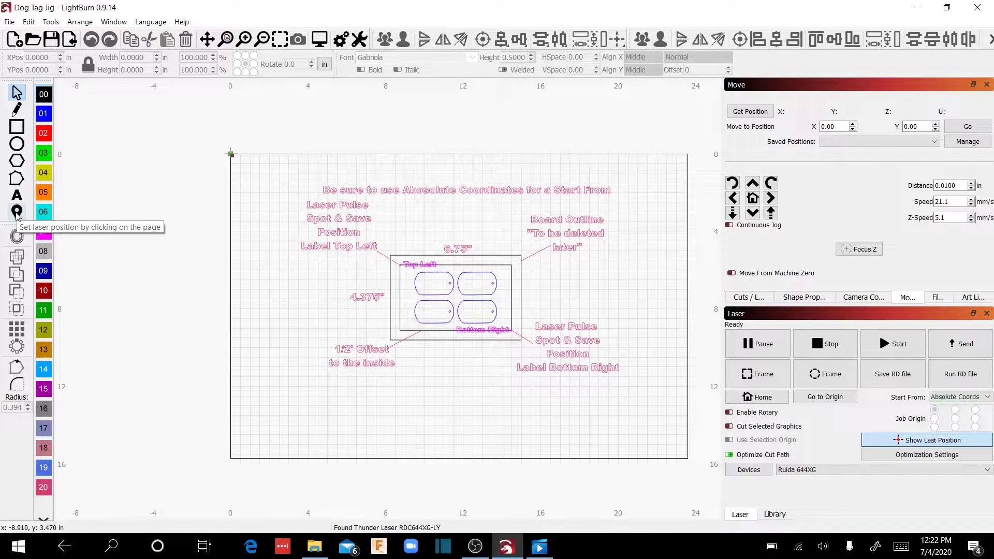
left_click(16, 213)
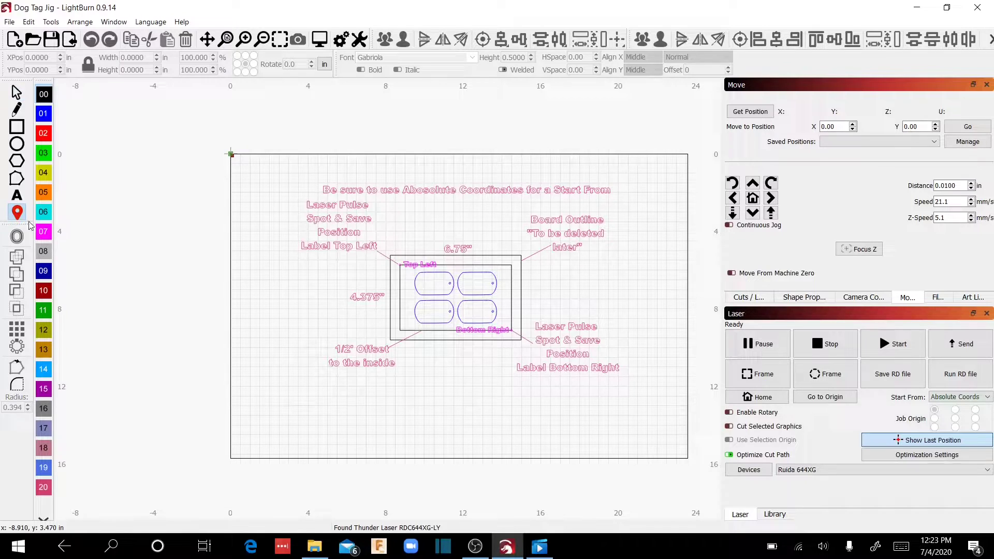
scroll(389, 257, "up", 5)
scroll(389, 257, "up", 6)
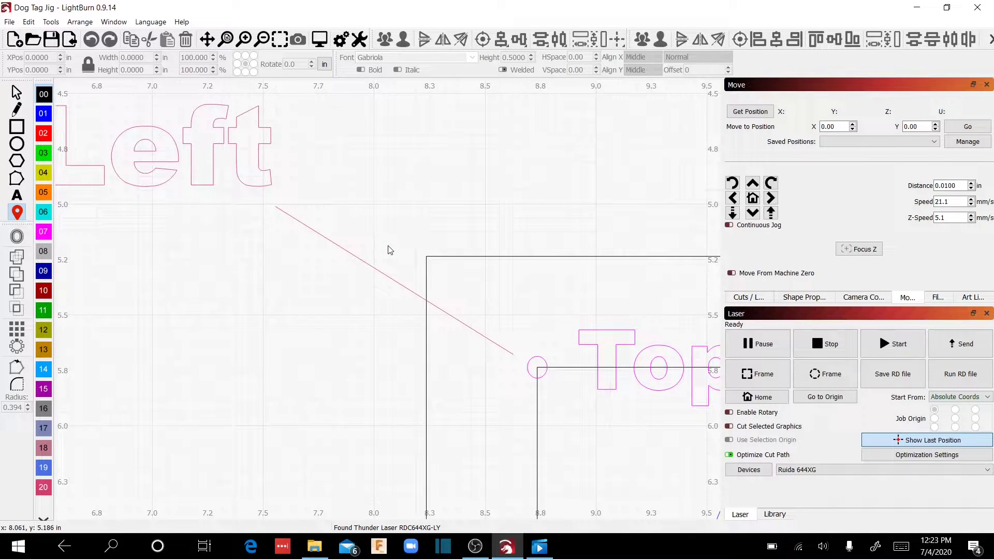
left_click(427, 258)
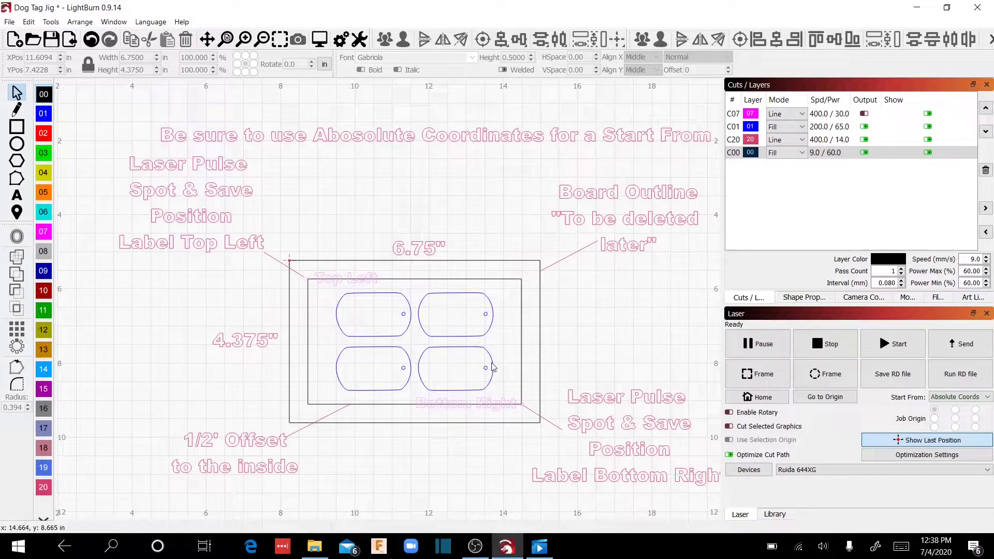
scroll(429, 344, "down", 1)
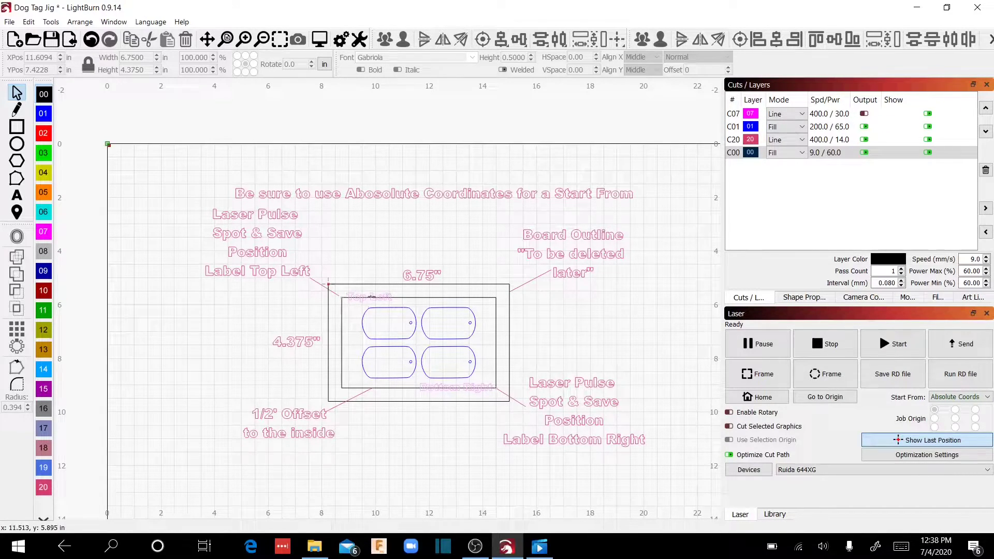
- Zoom in on the jig's Top Left corner with the Position Laser tool selected
scroll(413, 344, "up", 3)
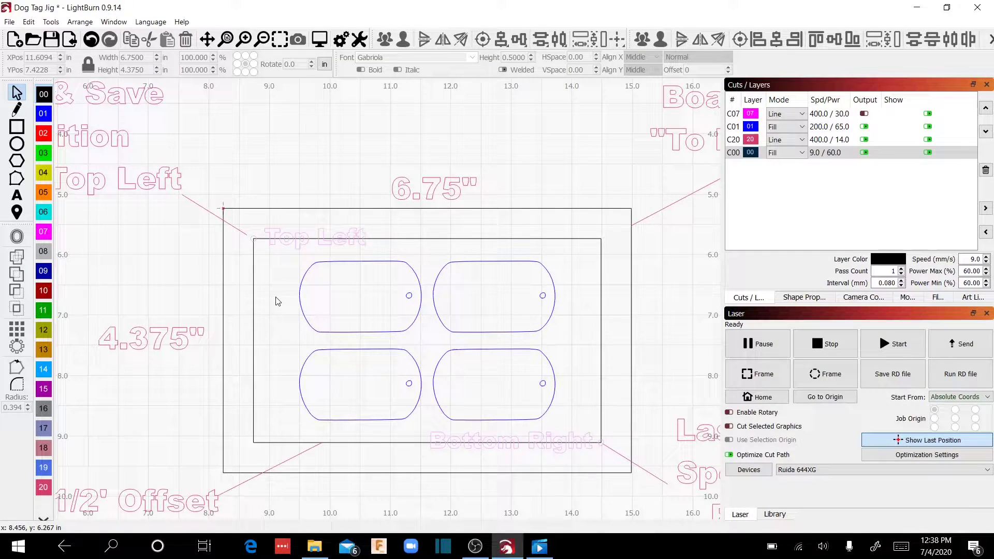
left_click(18, 214)
scroll(243, 240, "up", 2)
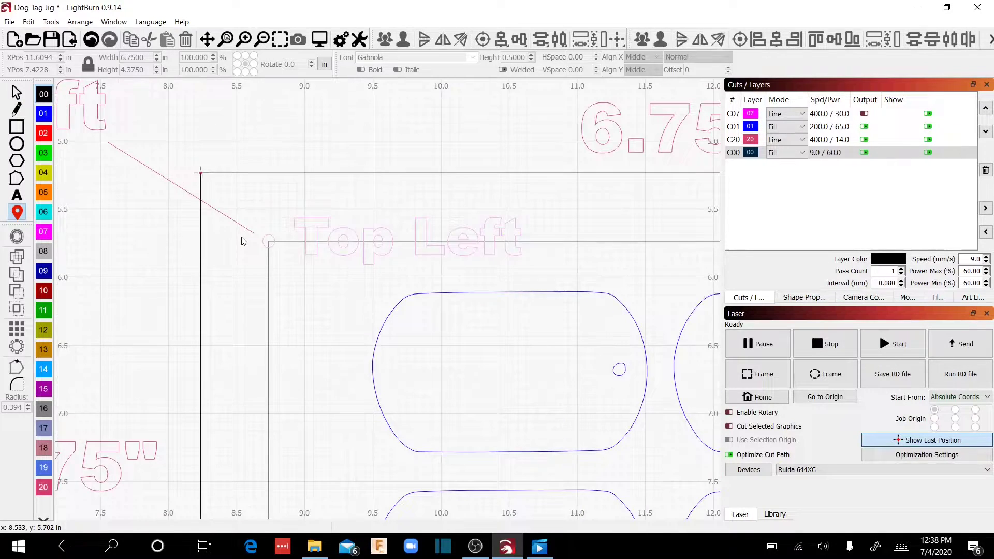
scroll(244, 241, "up", 3)
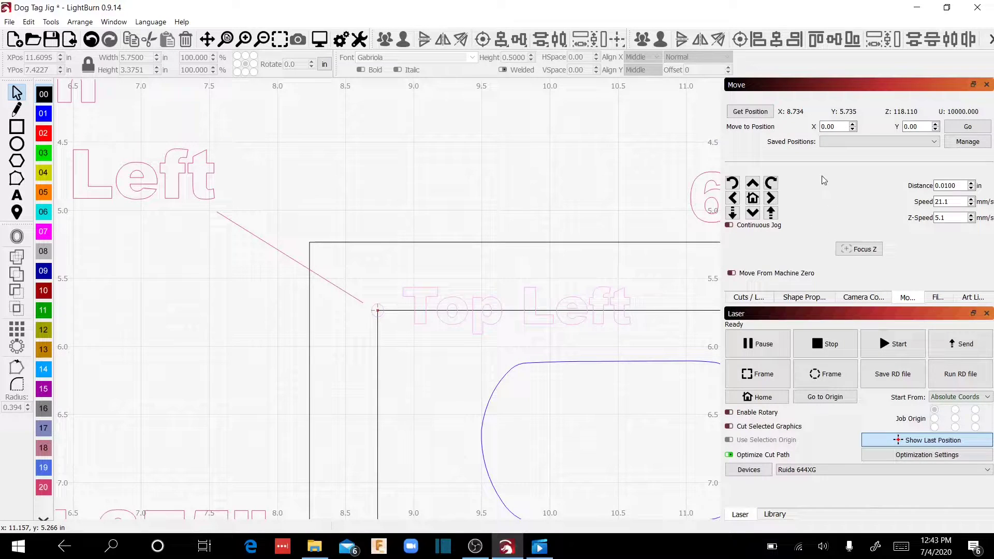
- Add a saved position named Top Left at X 8.7345, Y 5.7352
left_click(959, 145)
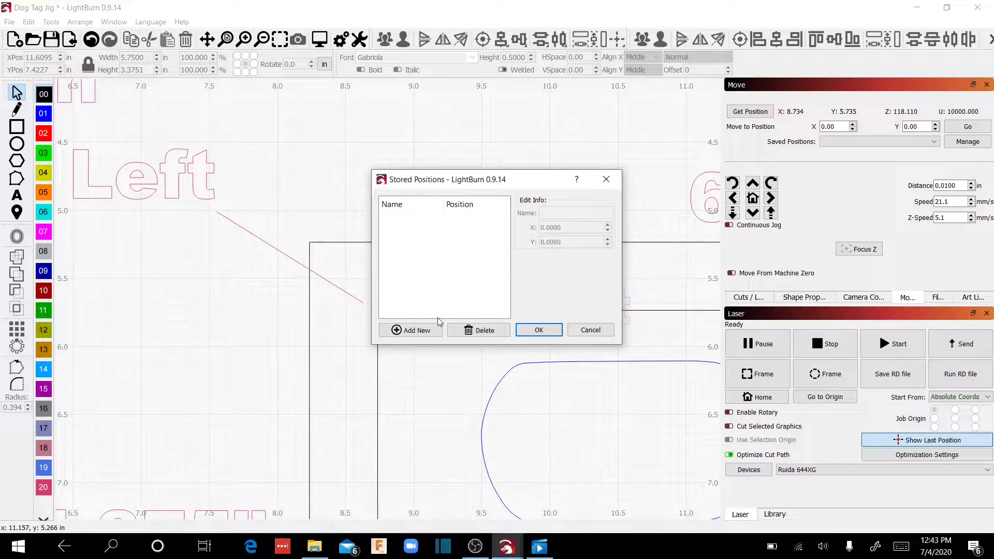
left_click(427, 331)
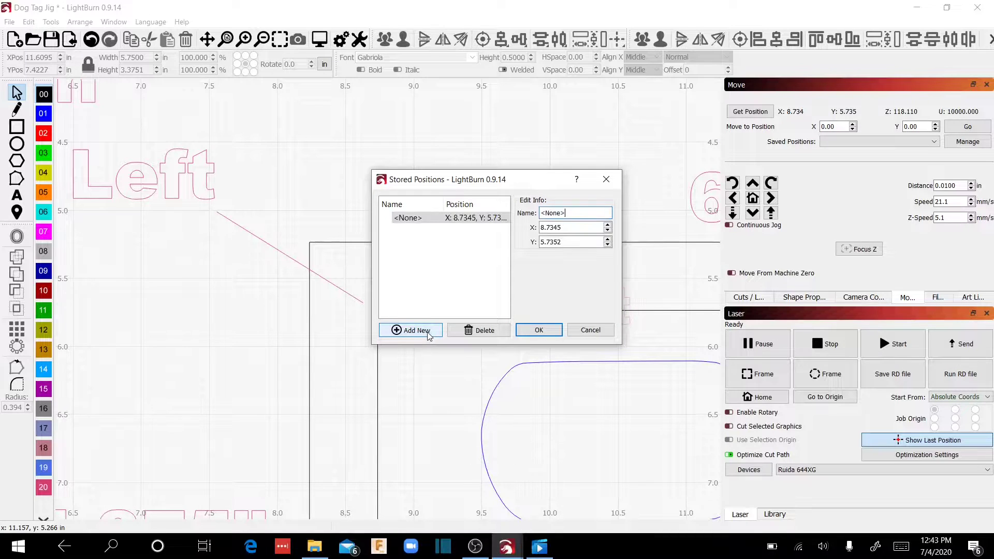
triple_click(585, 212)
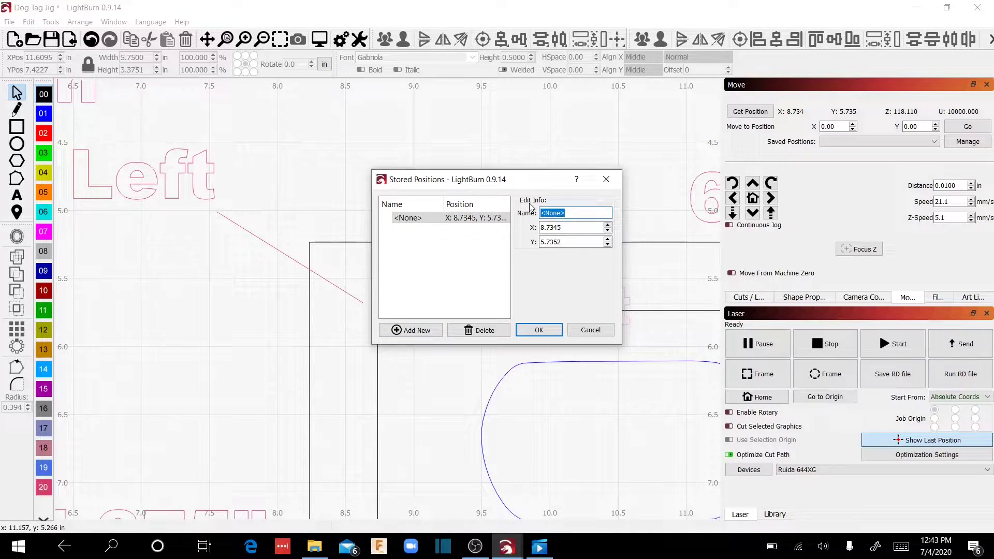
type("Top Left")
left_click(540, 341)
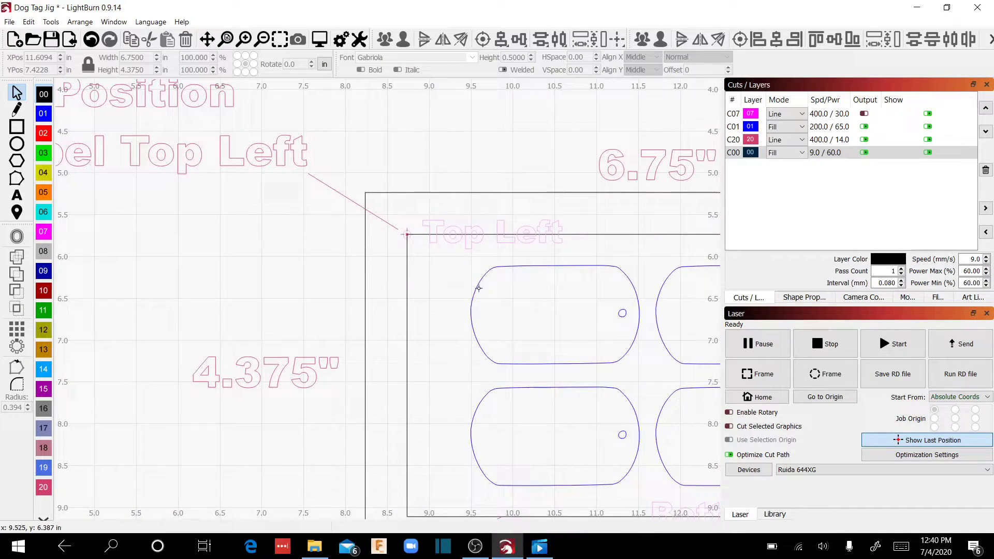
- Position the laser on the Bottom Right corner at about X 14.484, Y 9.110
left_click_drag(516, 309, 431, 284)
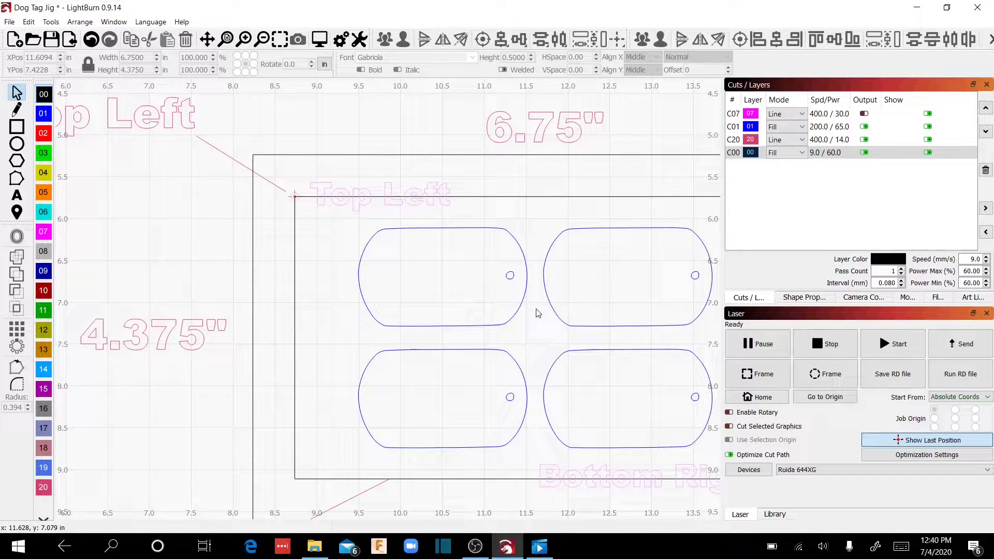
left_click(17, 212)
scroll(283, 218, "down", 2)
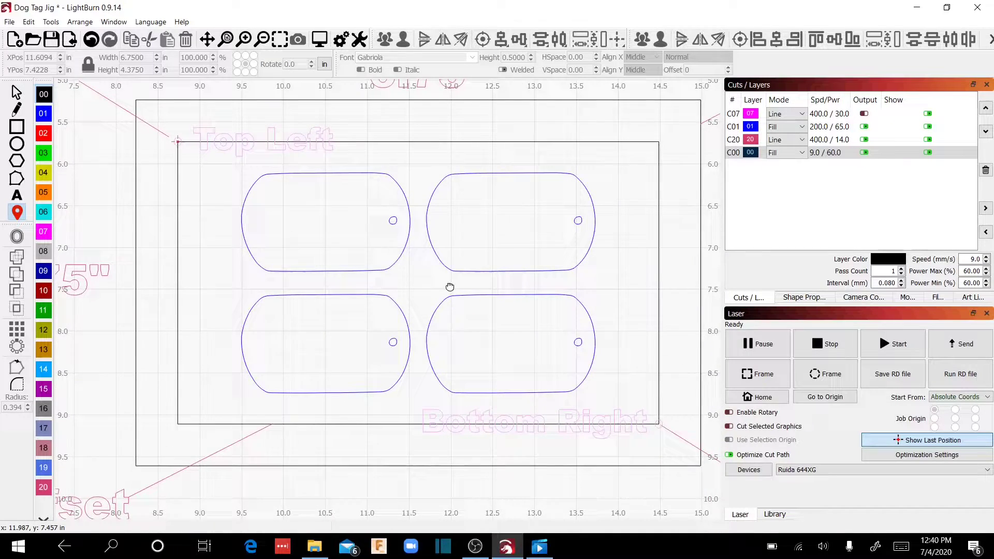
scroll(279, 239, "up", 2)
scroll(492, 390, "up", 10)
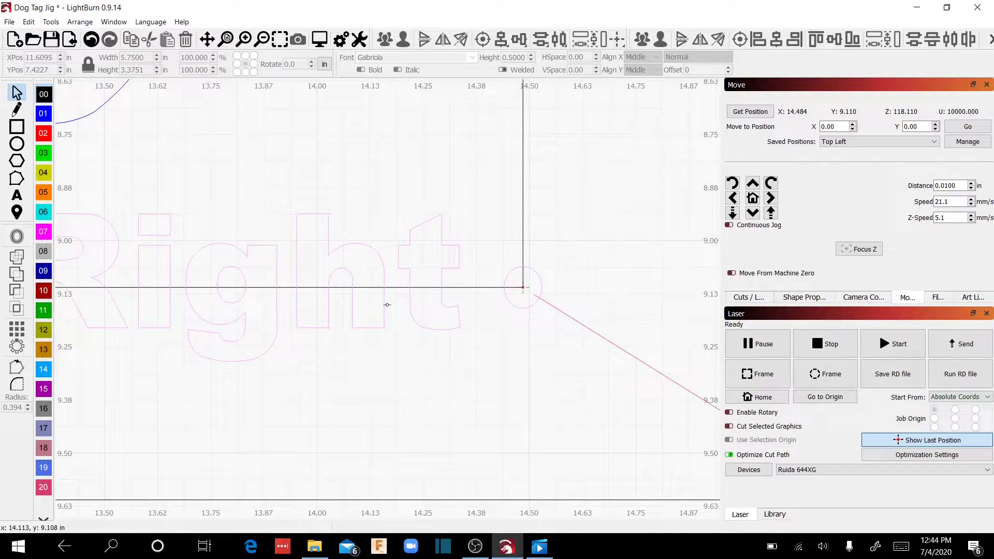
scroll(392, 318, "down", 3)
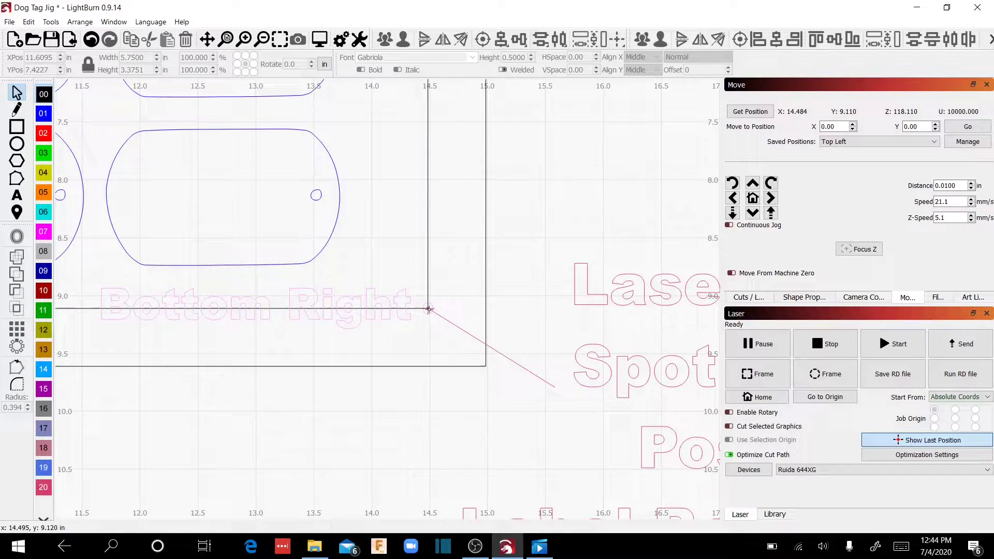
- Add a second saved position named Bottom Right at X 14.4846, Y 9.1101
left_click(968, 143)
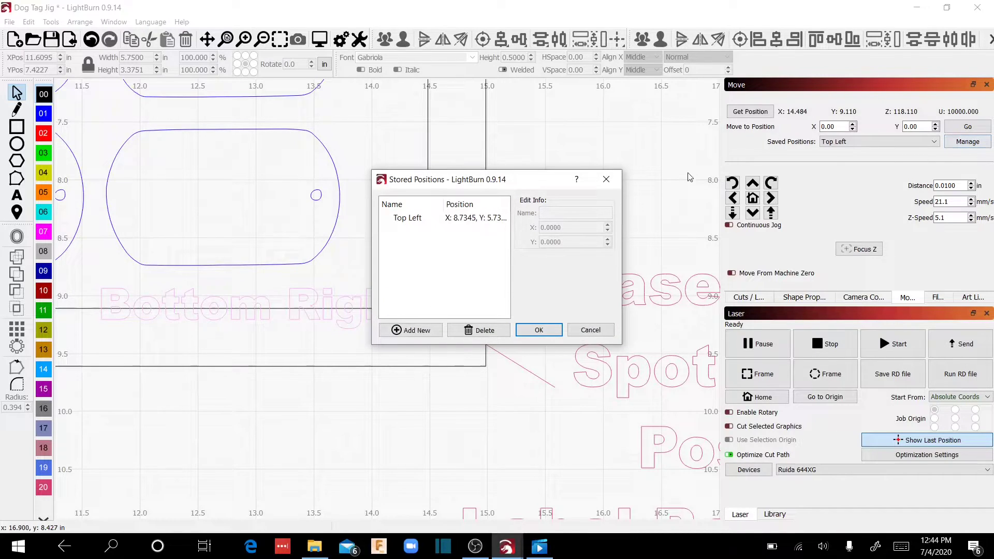
left_click(429, 331)
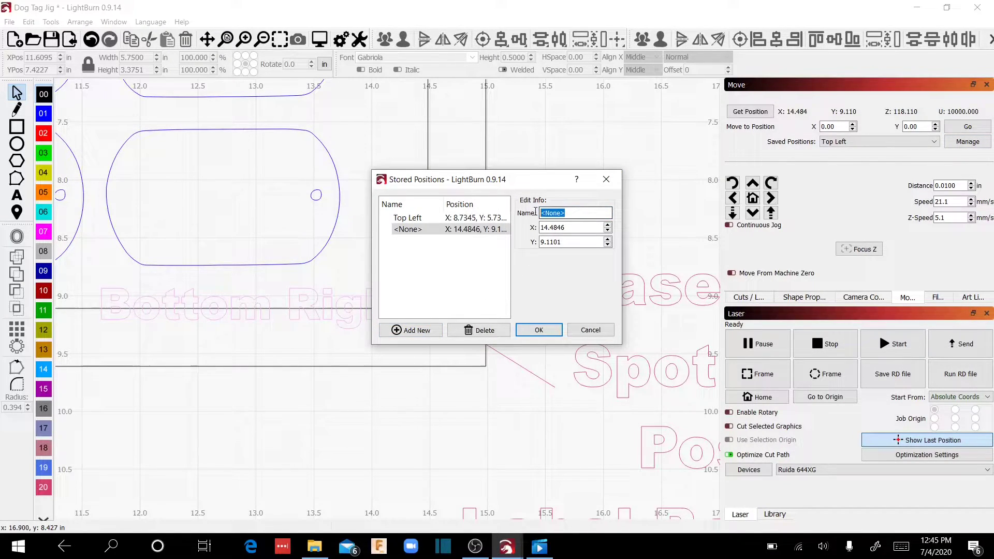
type("Bo")
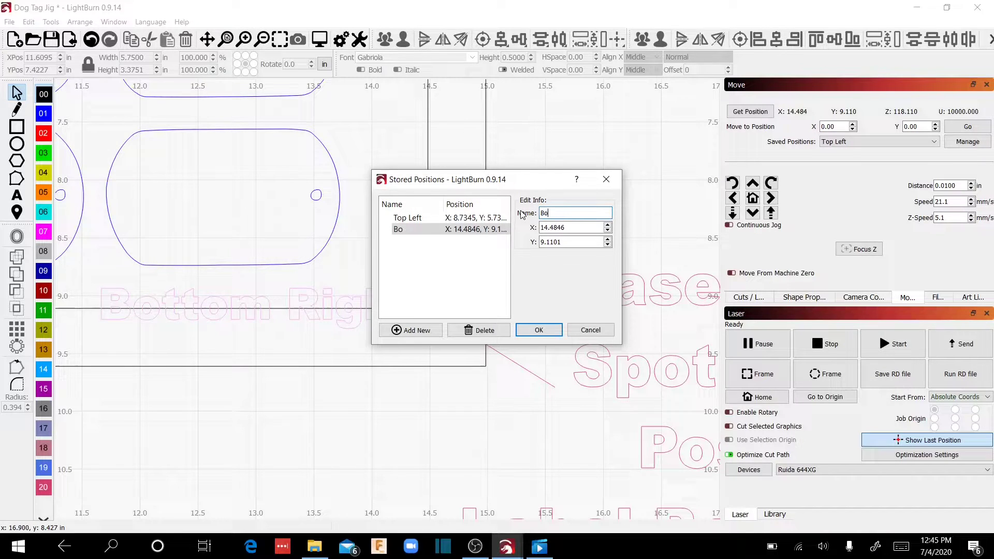
type("ttom Right")
left_click(537, 331)
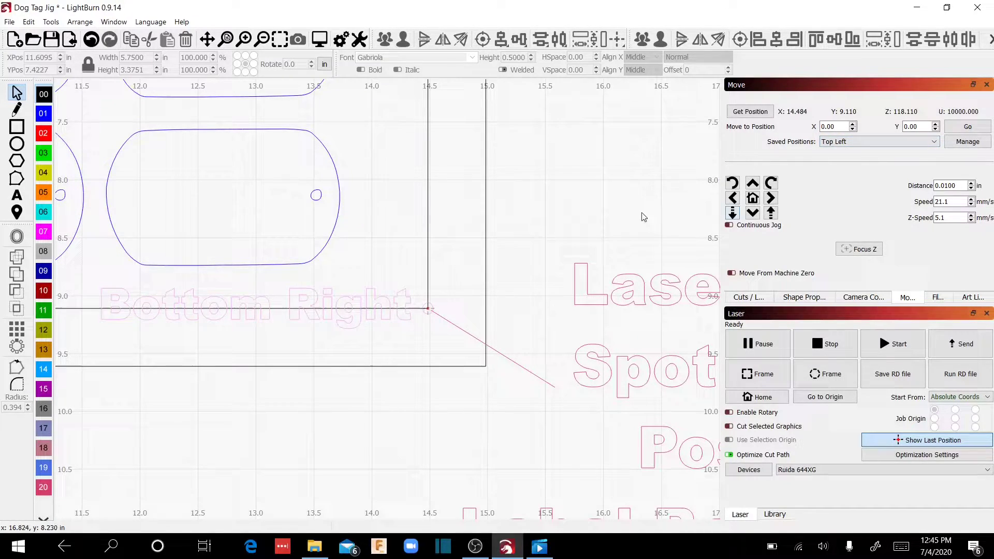
- Centre the four tags, then jog the laser to saved Top Left and then Bottom Right
scroll(577, 222, "down", 3)
left_click_drag(411, 195, 479, 353)
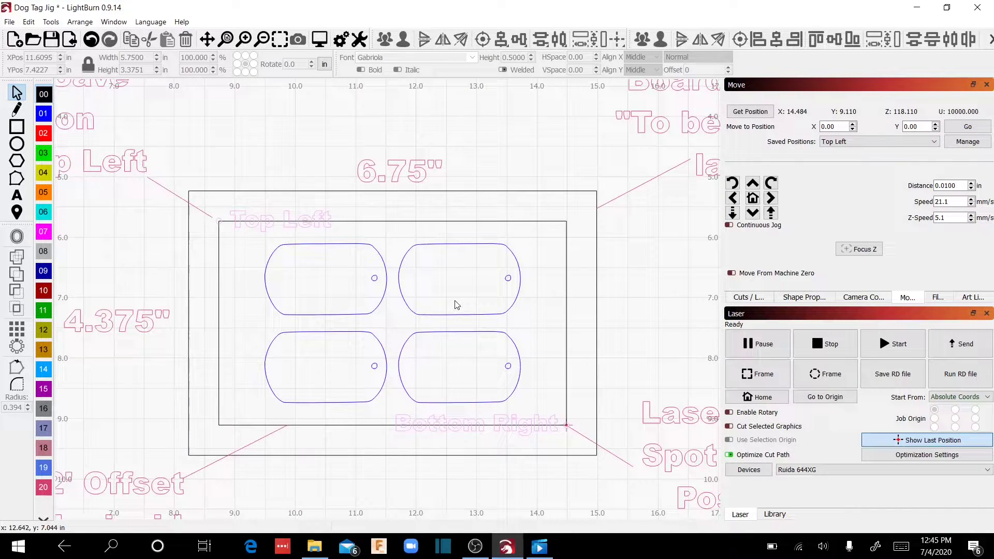
left_click_drag(457, 306, 484, 288)
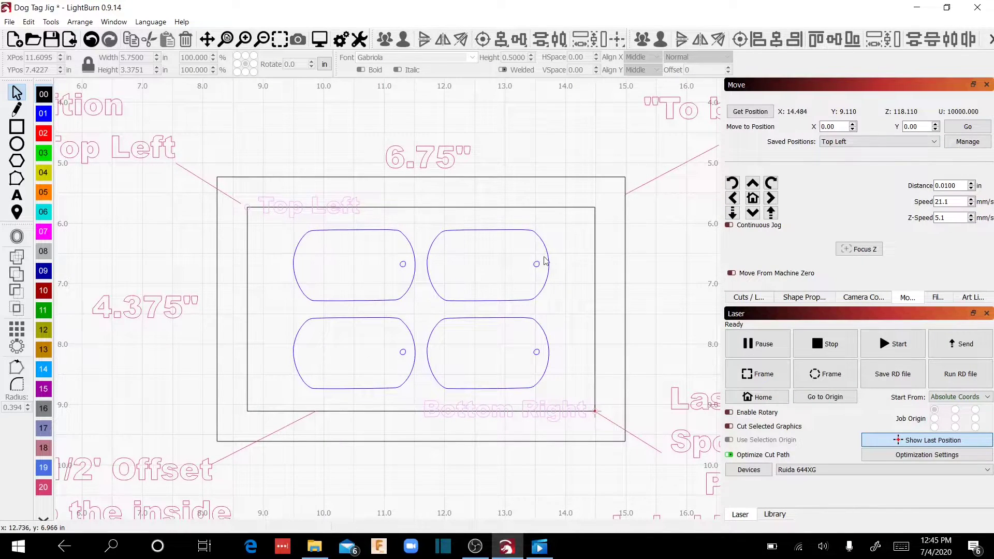
left_click(868, 145)
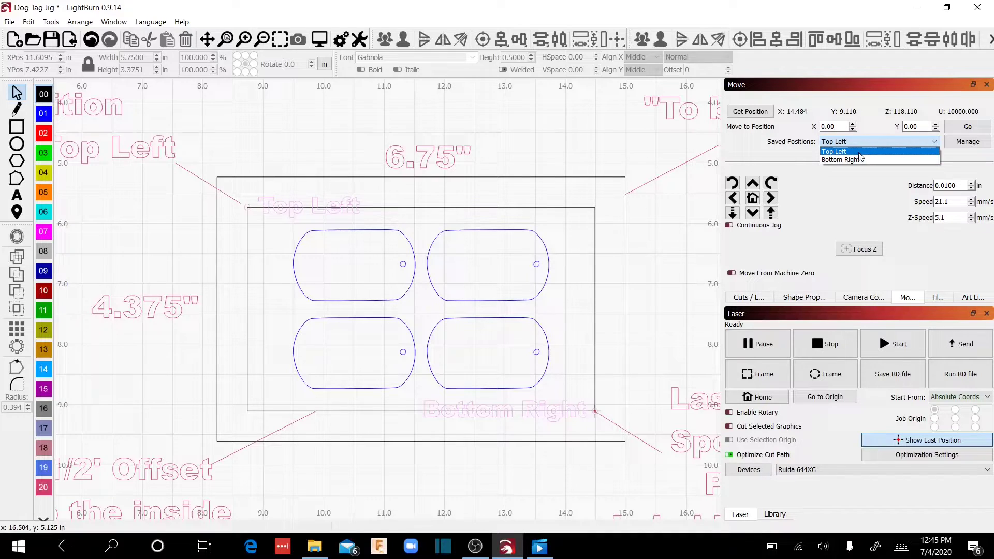
left_click(859, 152)
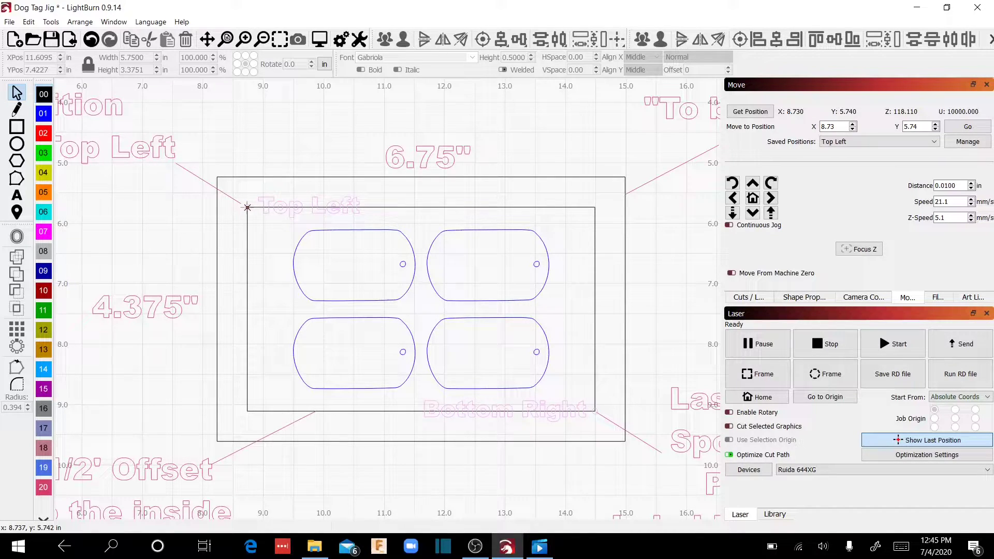
left_click(861, 142)
left_click(849, 160)
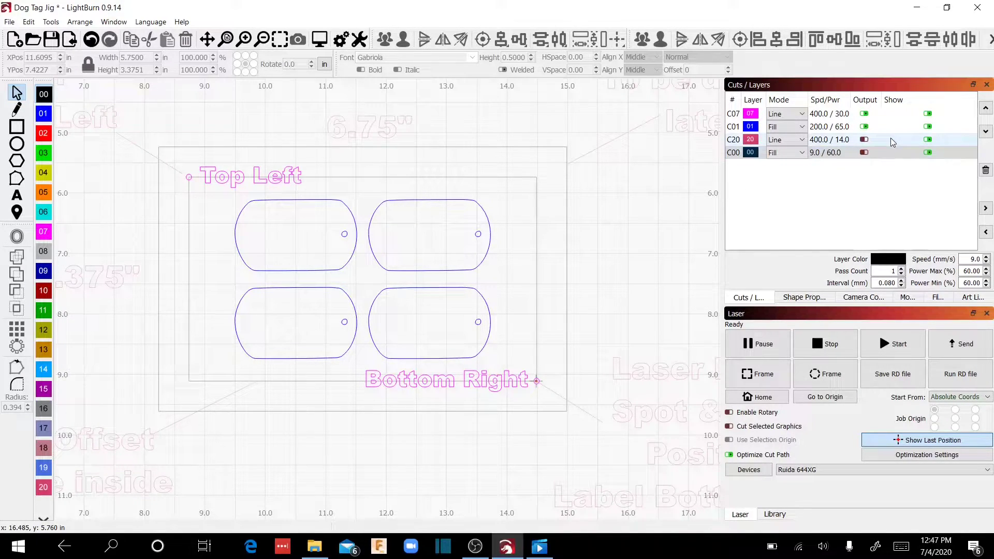
- Preview the engraving job, then close the preview
left_click(319, 39)
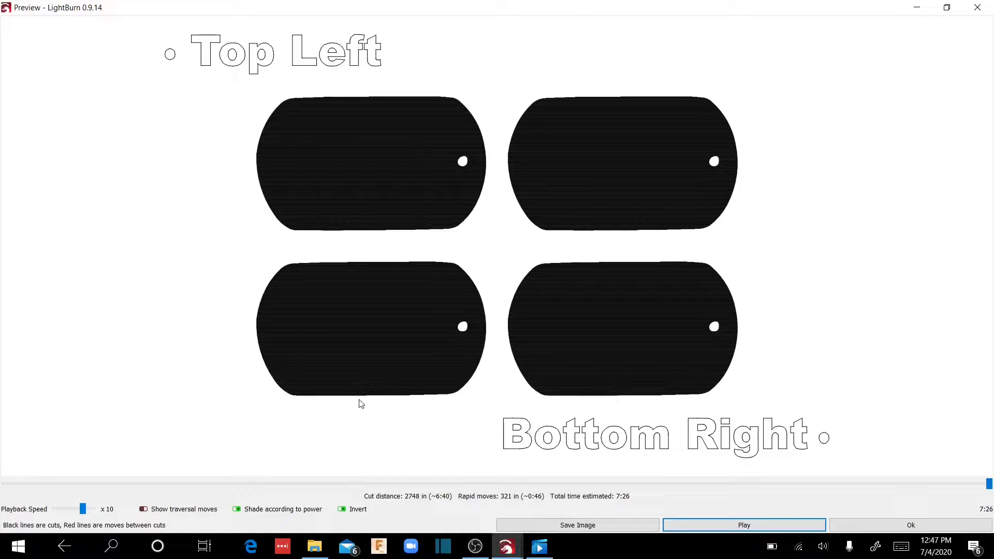
key("Return")
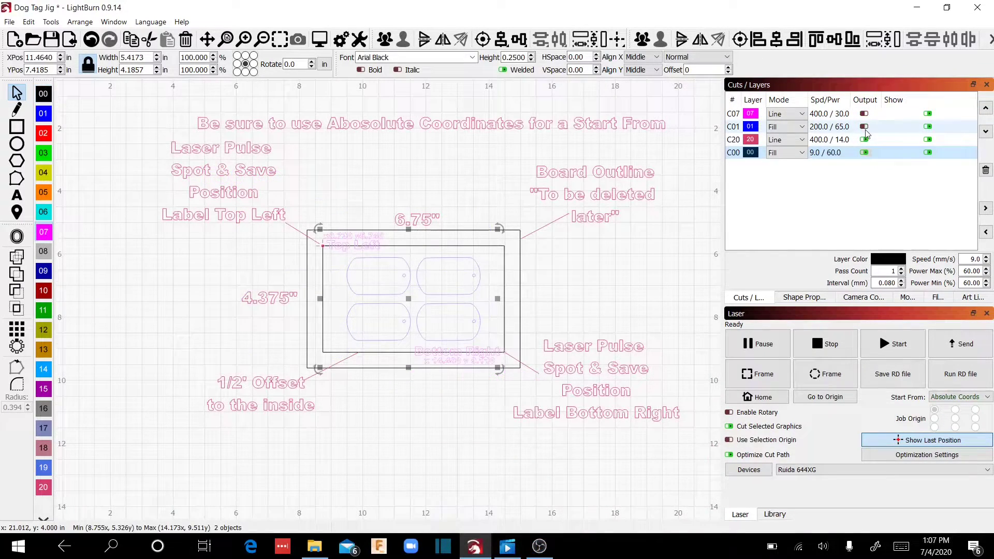
- Turn on output for layers C07 and C01, then show the laser Move controls
left_click(864, 126)
left_click(864, 114)
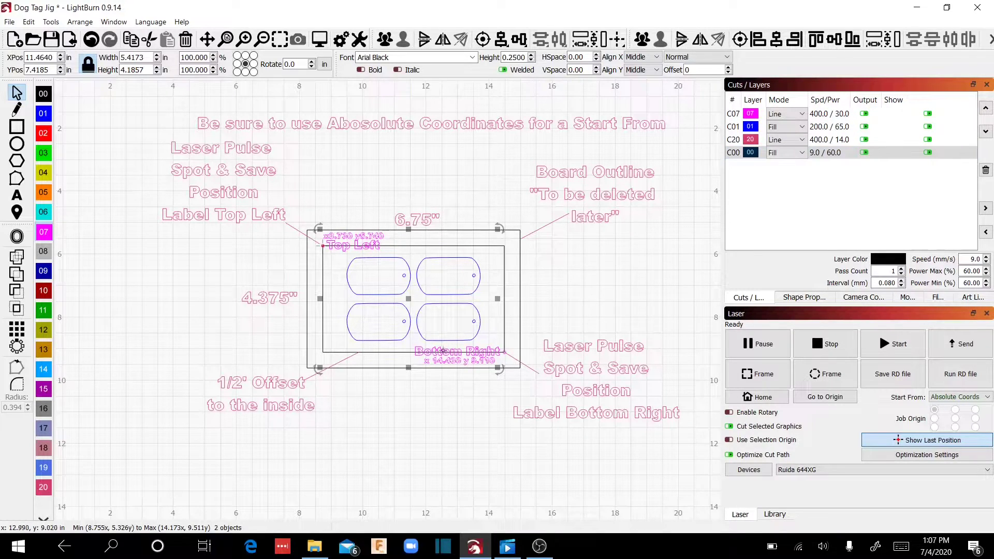
scroll(461, 298, "down", 1)
scroll(461, 298, "up", 2)
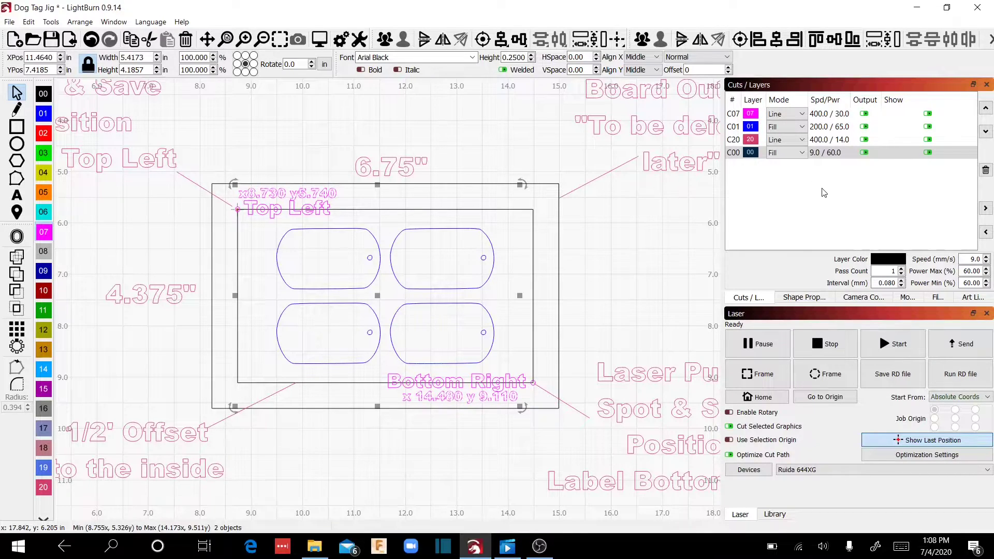
left_click(907, 298)
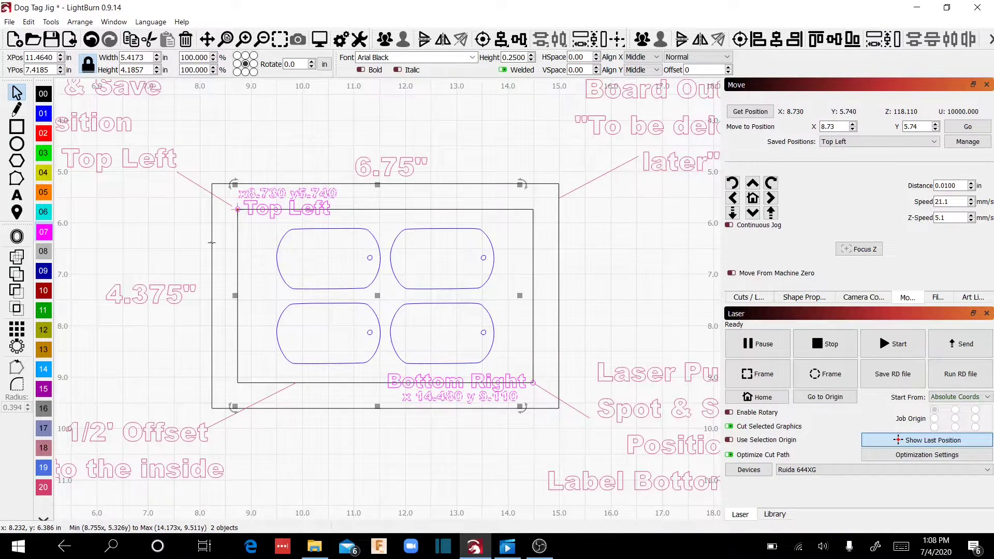
- Delete the outer board outline rectangle and save the Dog Tag Jig project
left_click(212, 242)
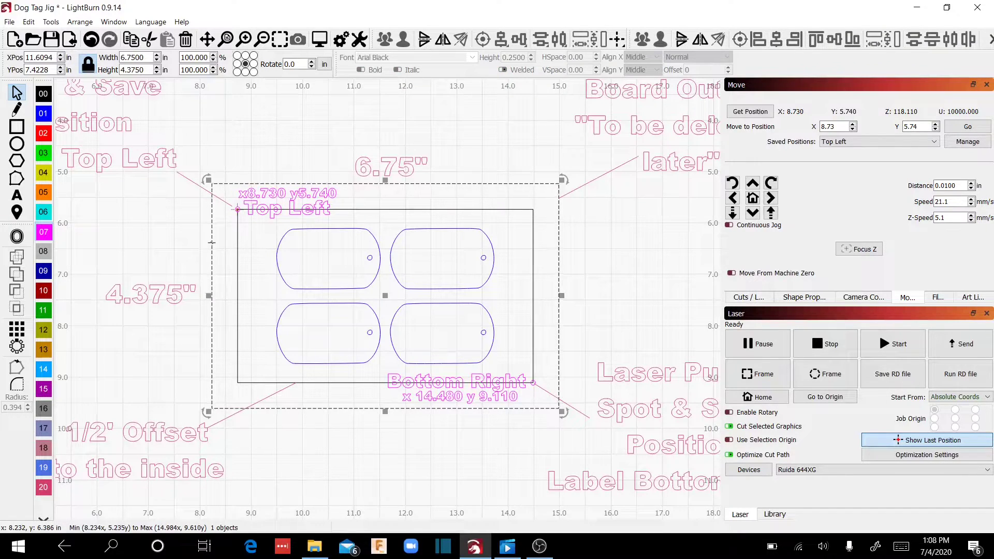
key("Delete")
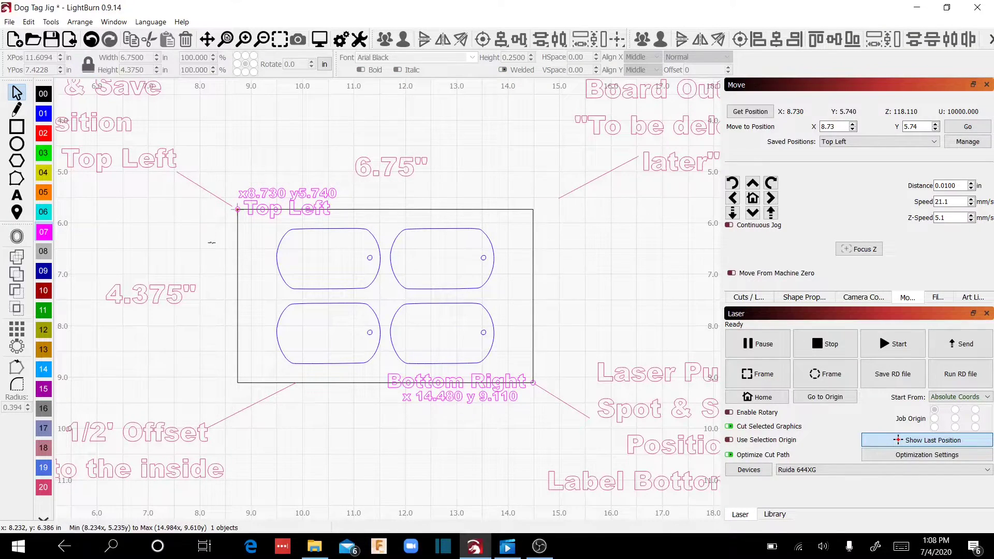
left_click(51, 39)
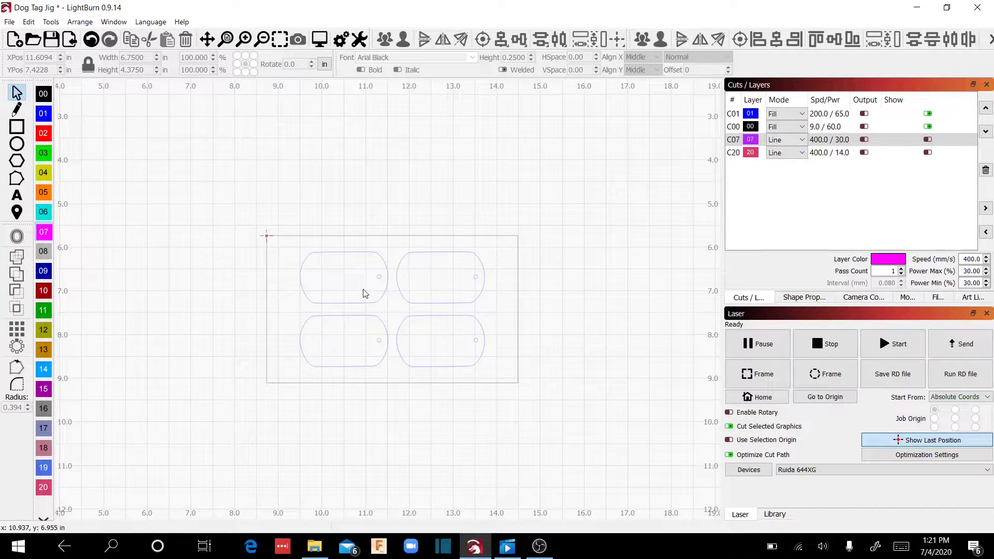
- Show the Move panel with Top Left selected as the saved position
left_click(906, 298)
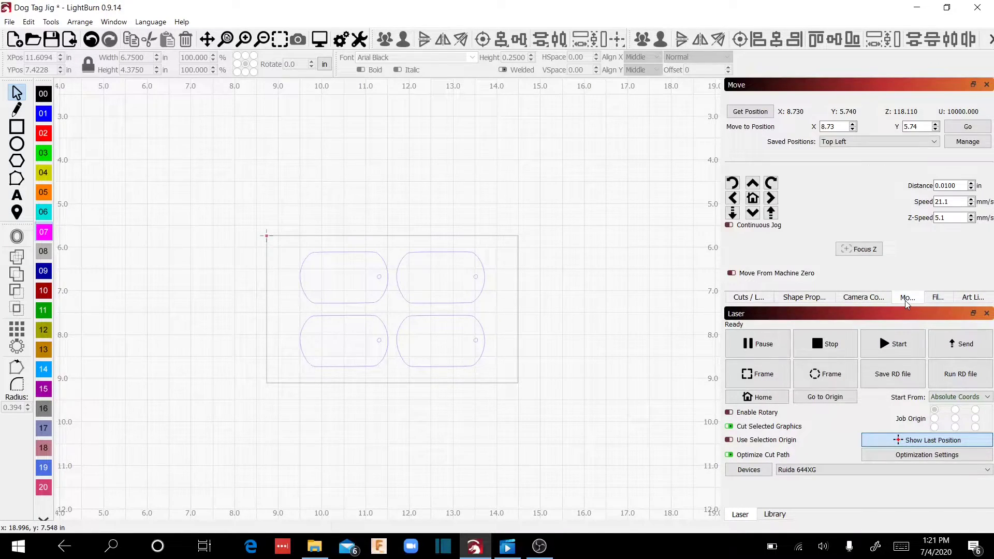
left_click(854, 143)
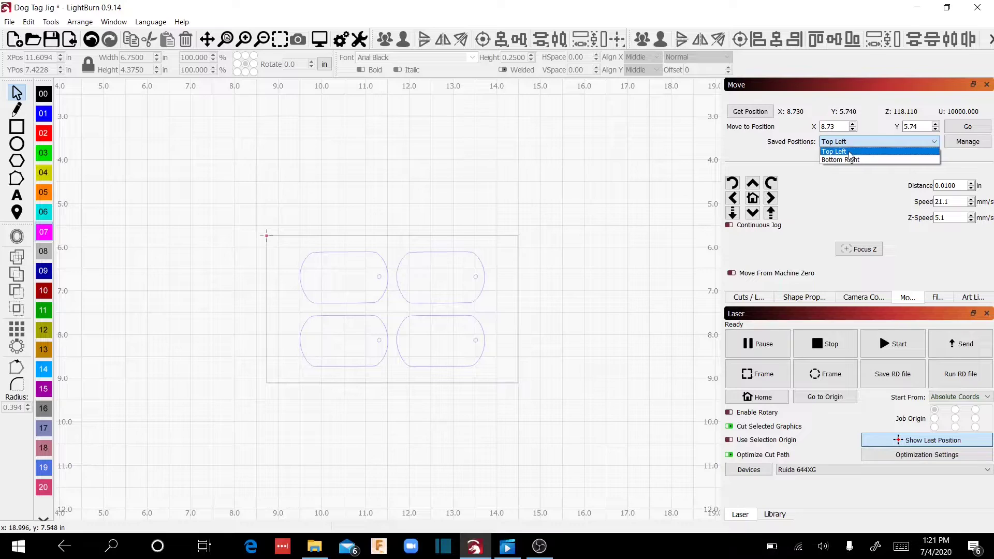
left_click(849, 152)
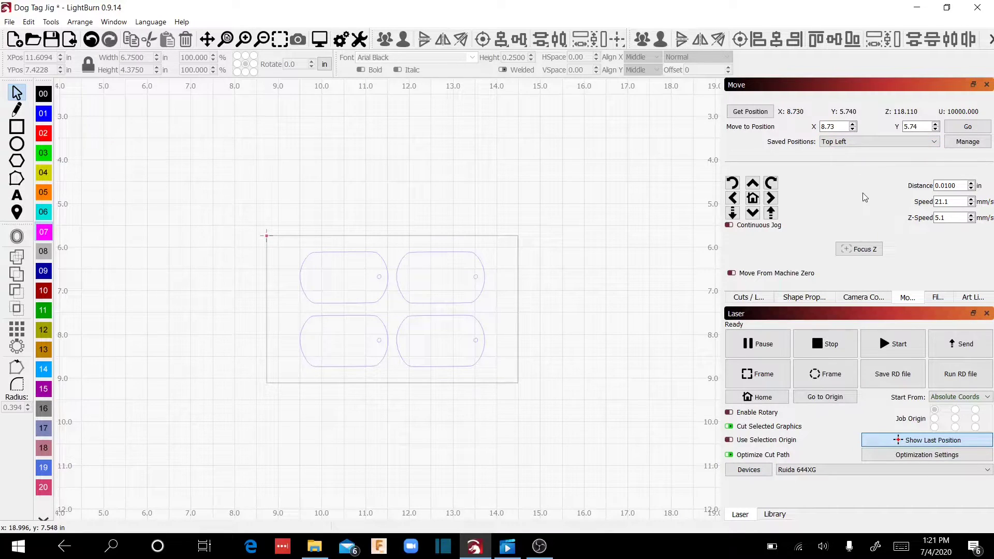